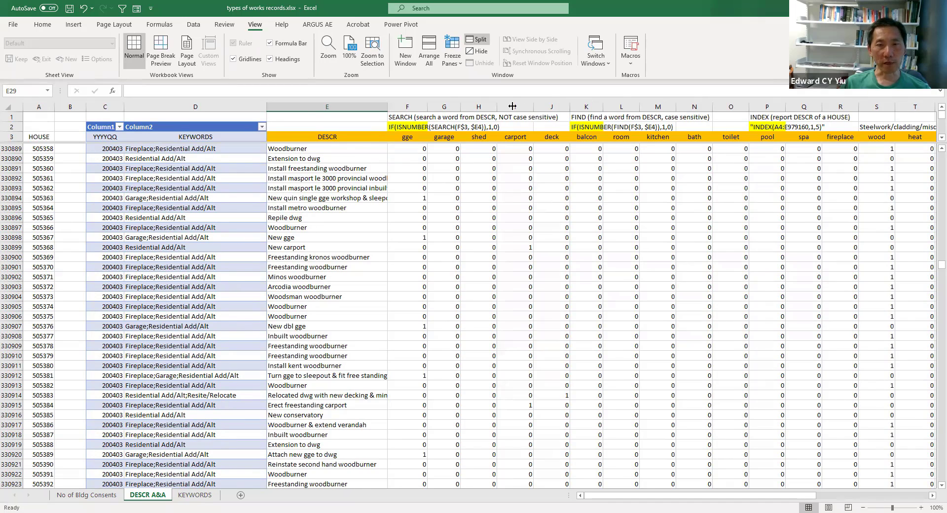
# - Widen the DESCR column to fit the full descriptions and read sample records between rows 422640 and 422666
pyautogui.moveTo(513, 107); pyautogui.dragTo(586, 106)
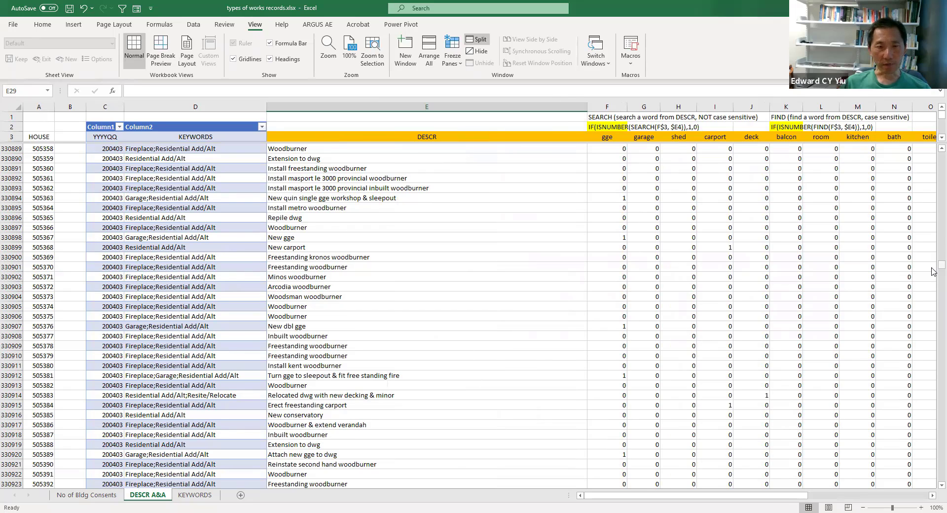
pyautogui.moveTo(931, 270); pyautogui.dragTo(932, 295)
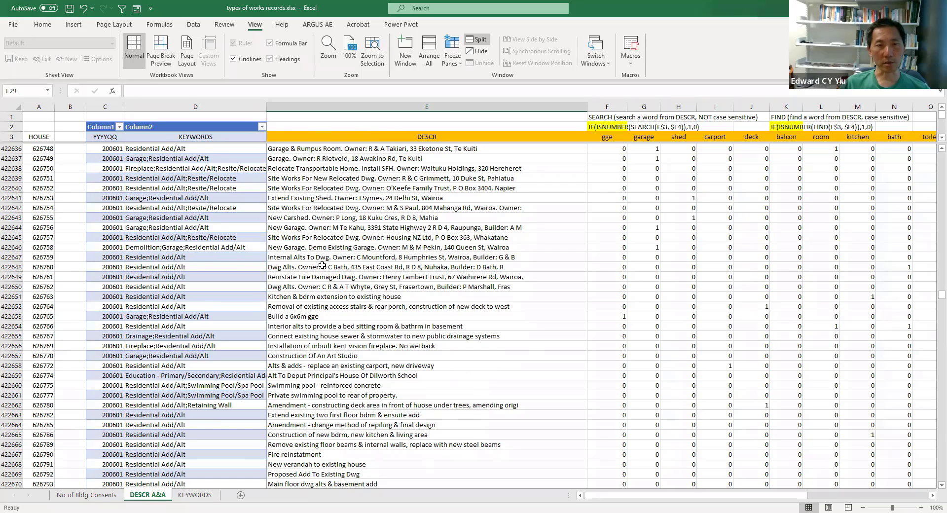
pyautogui.click(285, 191)
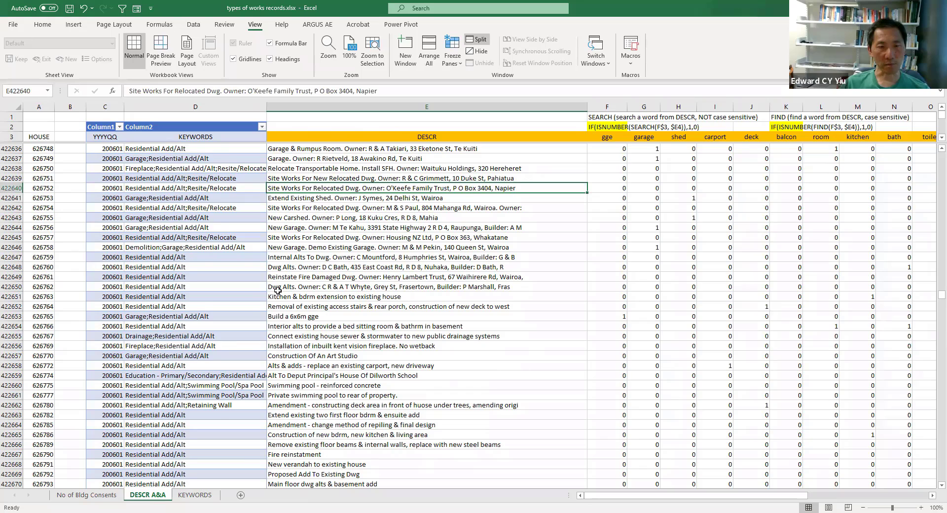
pyautogui.click(304, 298)
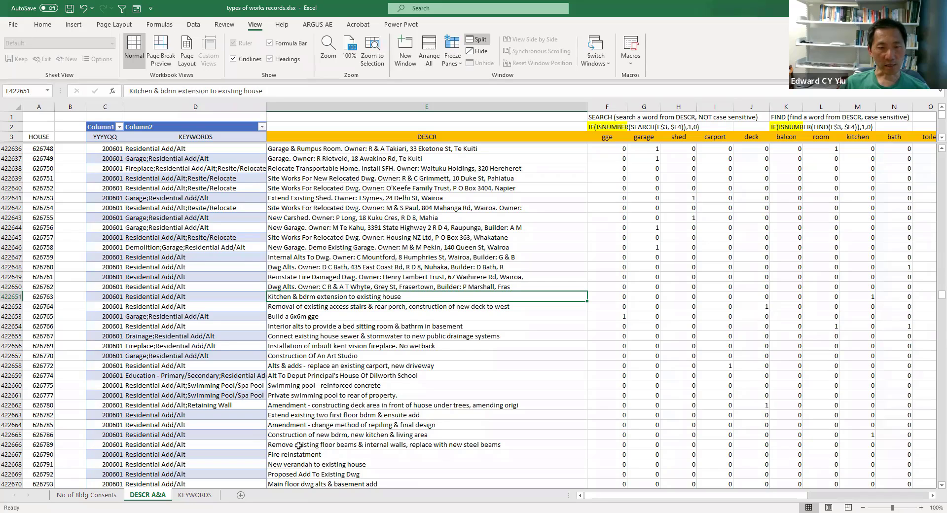
pyautogui.click(281, 444)
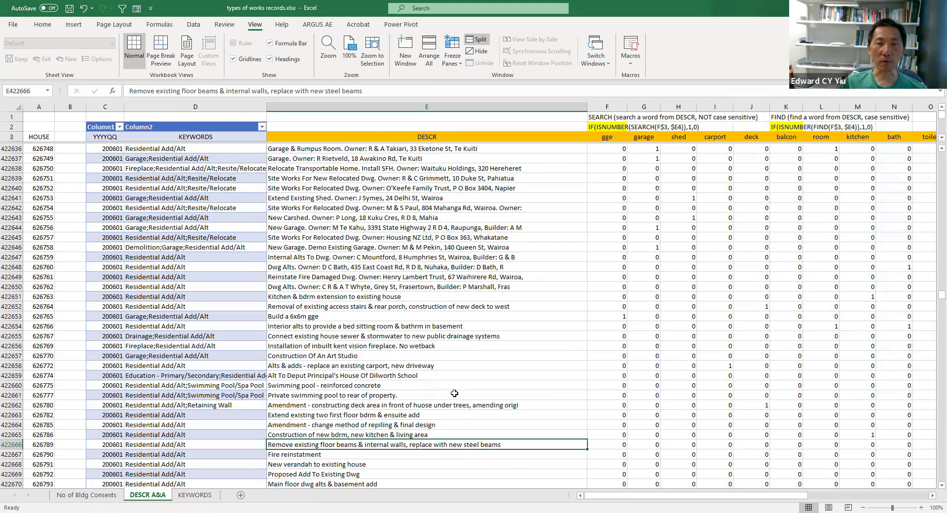
# - Go through the keyword headers in row 3, from gge, garage, shed, carport and deck to bath, toilet, pool, spa and fireplace
pyautogui.click(613, 139)
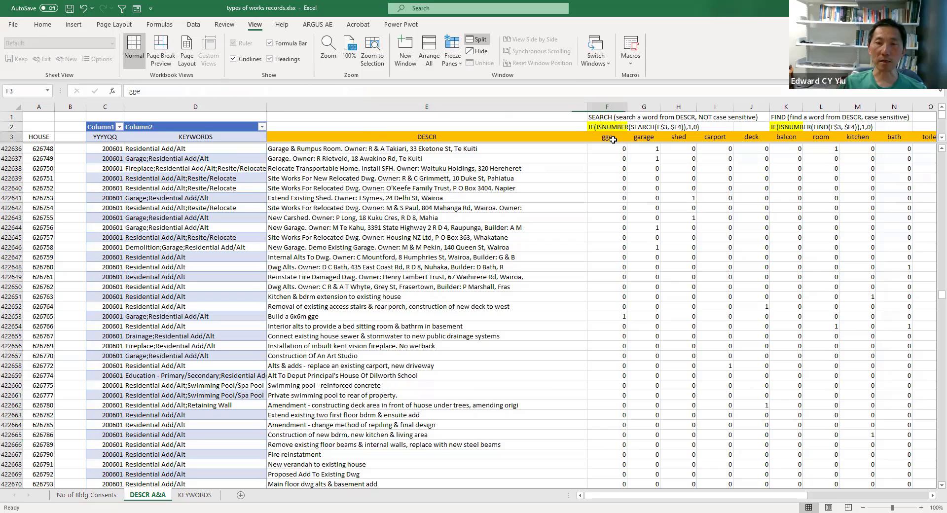
pyautogui.click(642, 140)
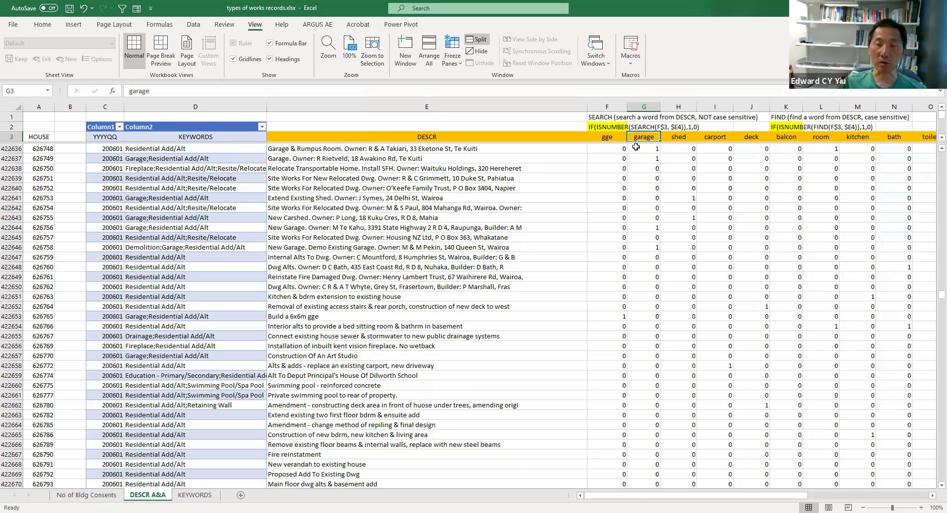
pyautogui.click(678, 138)
pyautogui.click(719, 137)
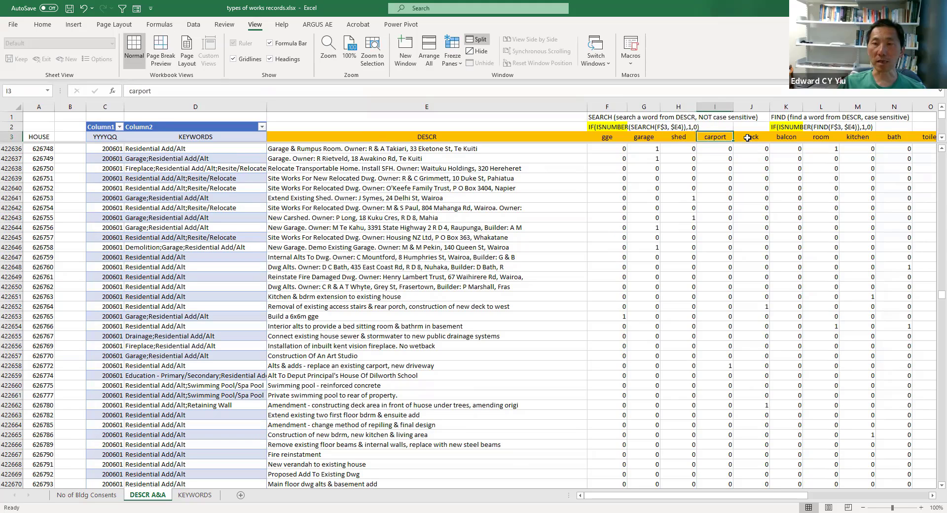
pyautogui.click(748, 138)
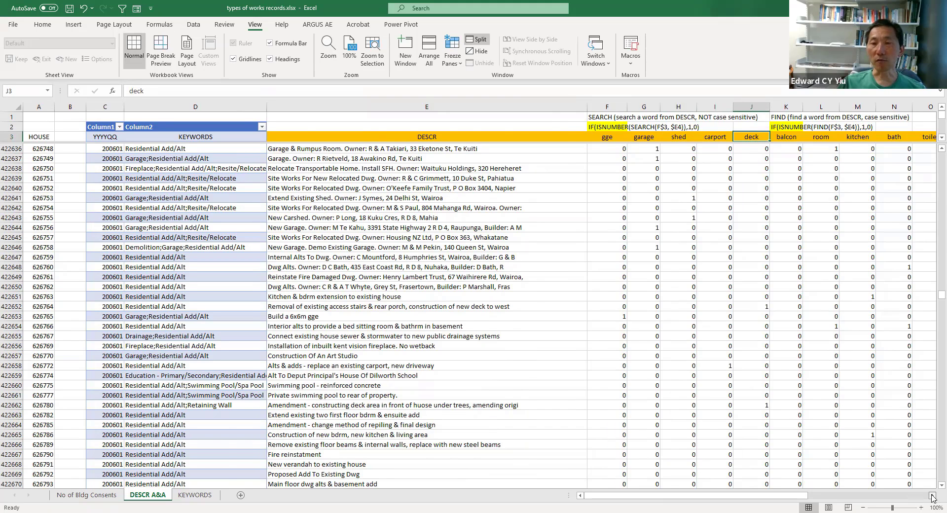
pyautogui.moveTo(932, 496); pyautogui.dragTo(932, 496)
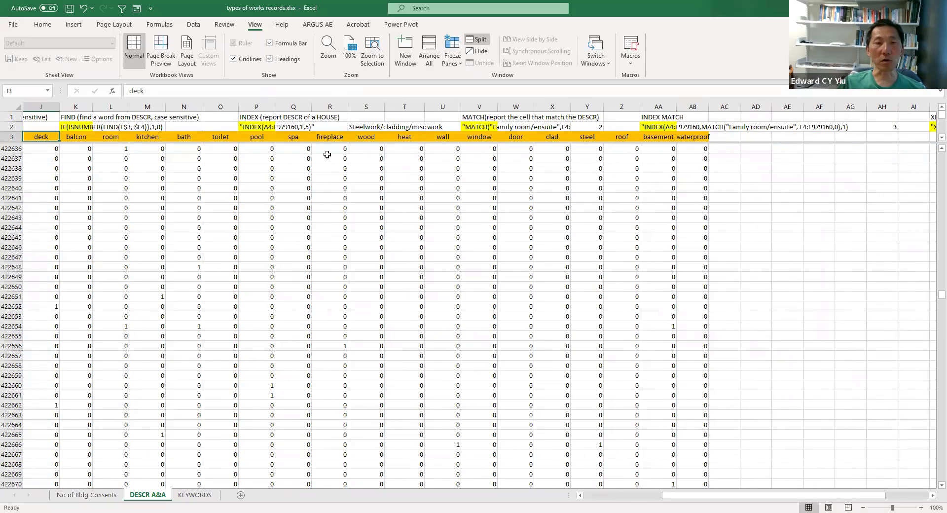
pyautogui.click(187, 140)
pyautogui.click(223, 139)
pyautogui.click(252, 139)
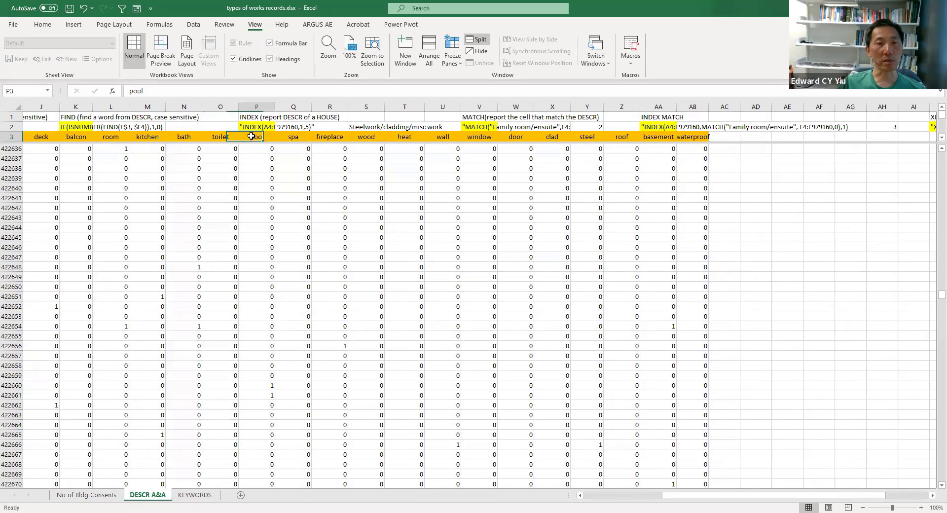
pyautogui.click(289, 140)
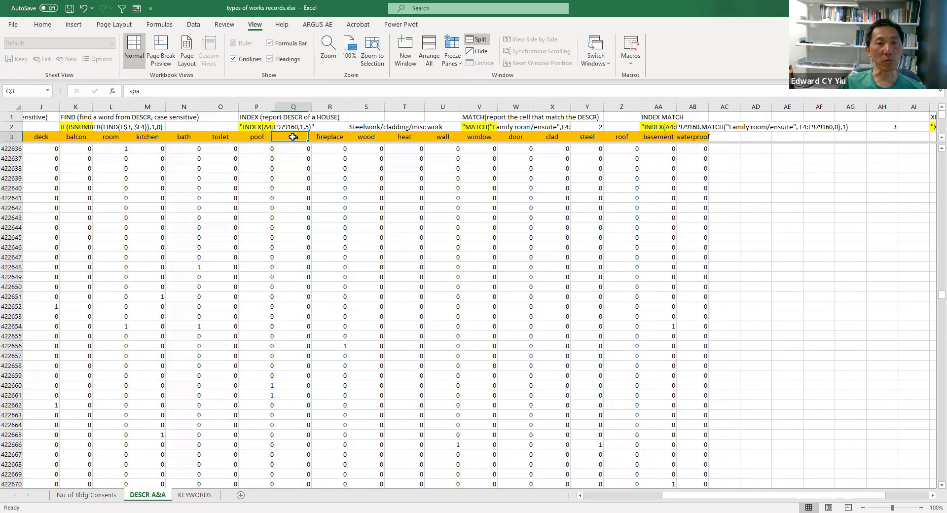
pyautogui.click(330, 138)
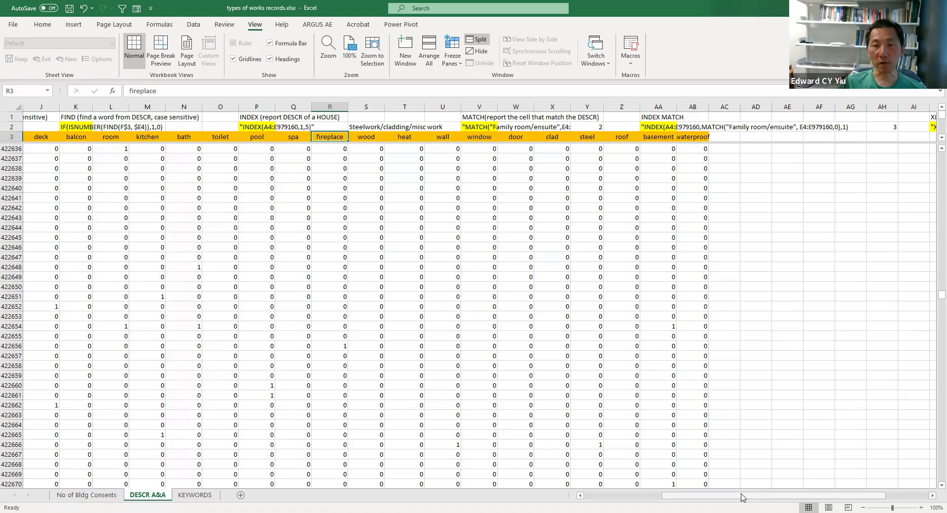
# - Inspect the SEARCH formulas under gge, garage and room in row 422636 against that row's description
pyautogui.click(612, 496)
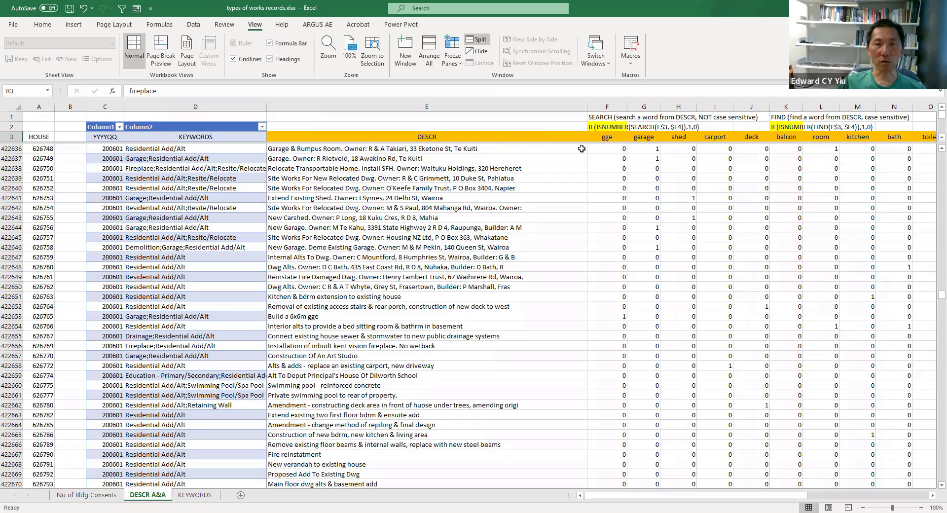
pyautogui.click(611, 138)
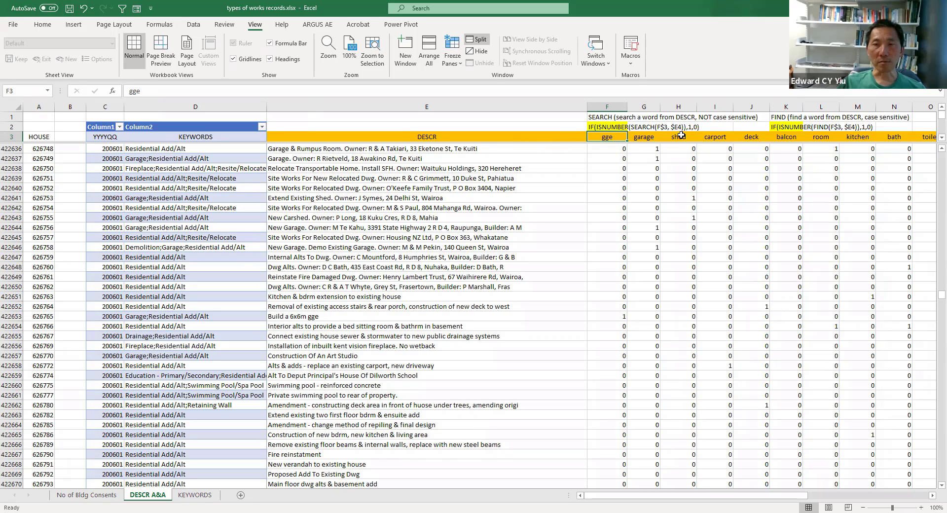
pyautogui.click(418, 148)
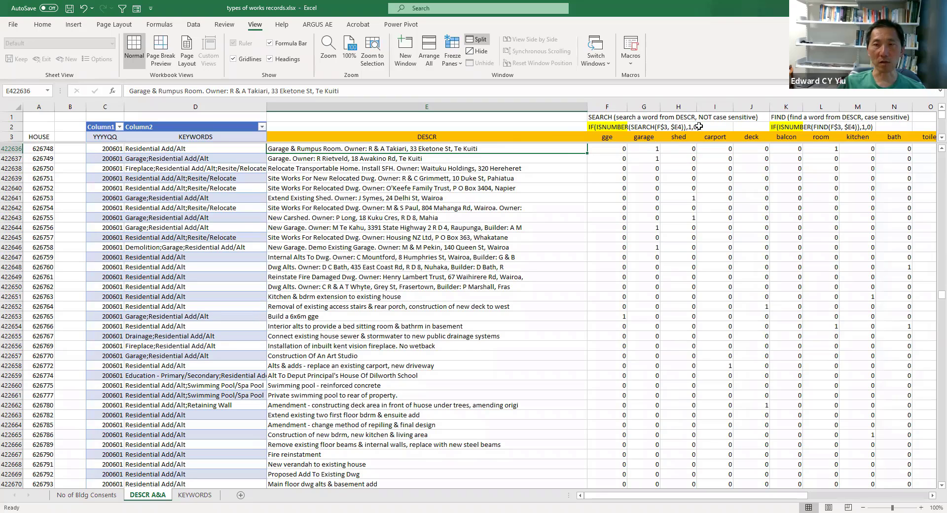
pyautogui.click(615, 148)
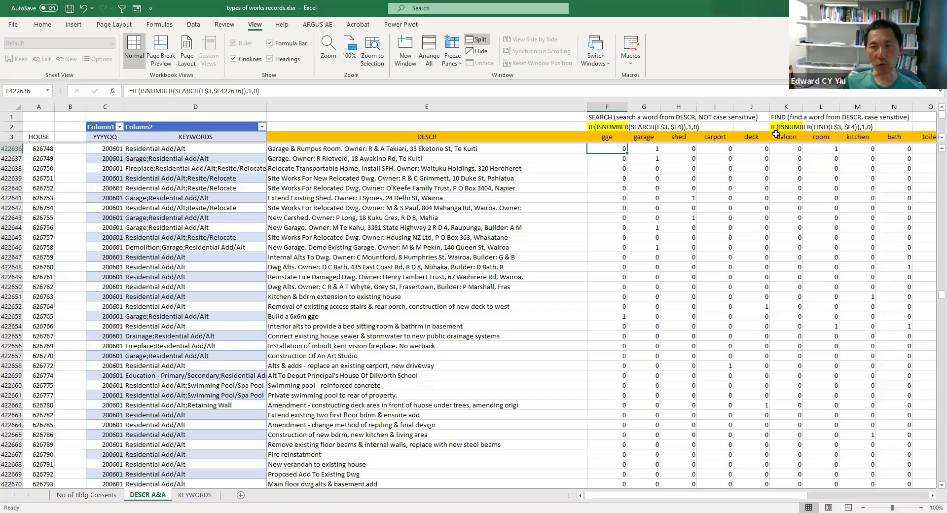
pyautogui.click(347, 149)
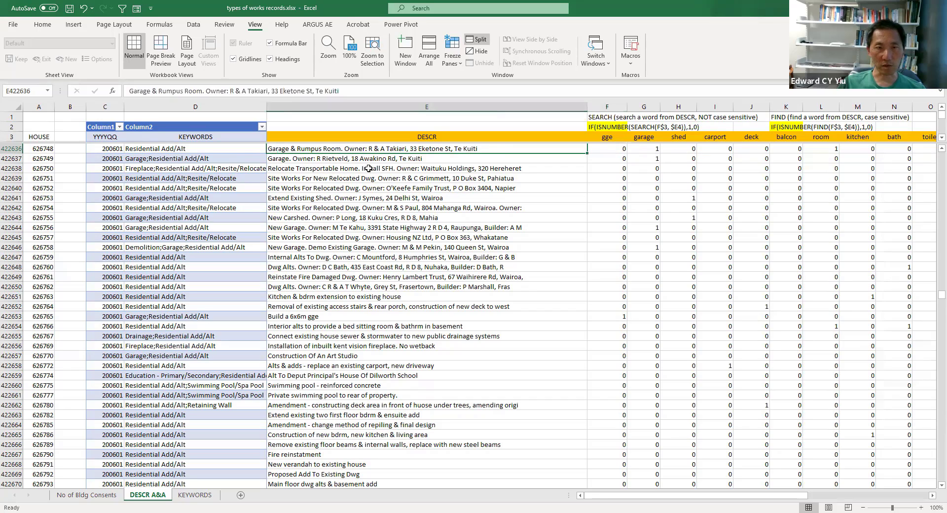
pyautogui.click(653, 149)
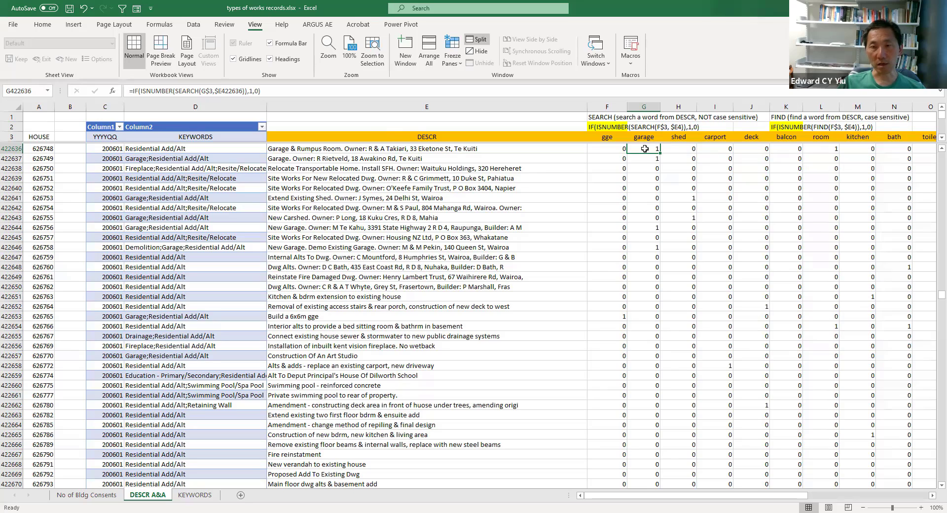
pyautogui.click(822, 146)
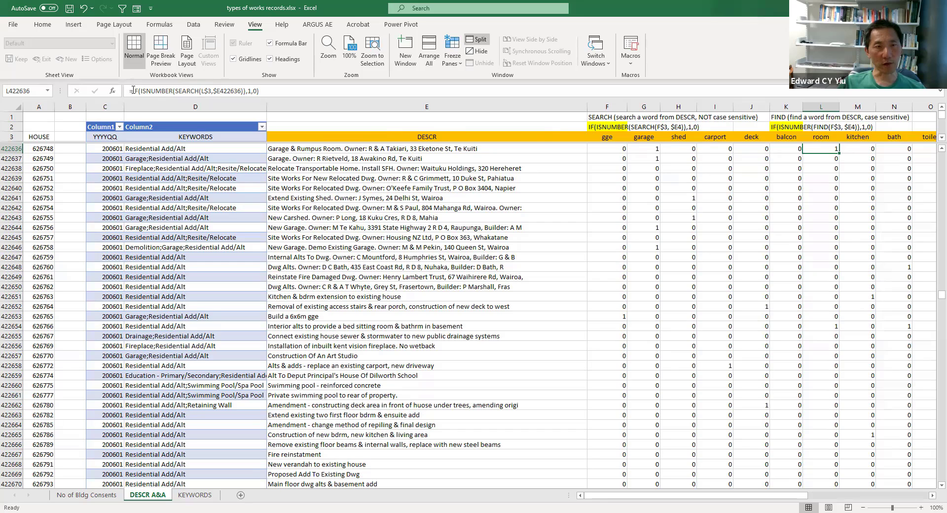
# - Examine the IF(ISNUMBER(SEARCH part of the room formula without changing it, and compare the gge and shed formulas in row 422645
pyautogui.moveTo(132, 90); pyautogui.dragTo(195, 90)
pyautogui.click(595, 152)
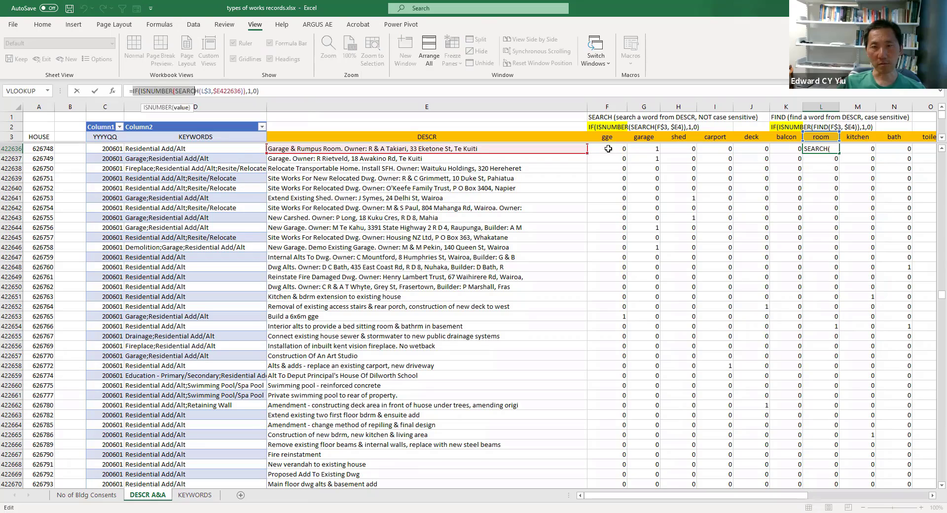
pyautogui.press('Escape')
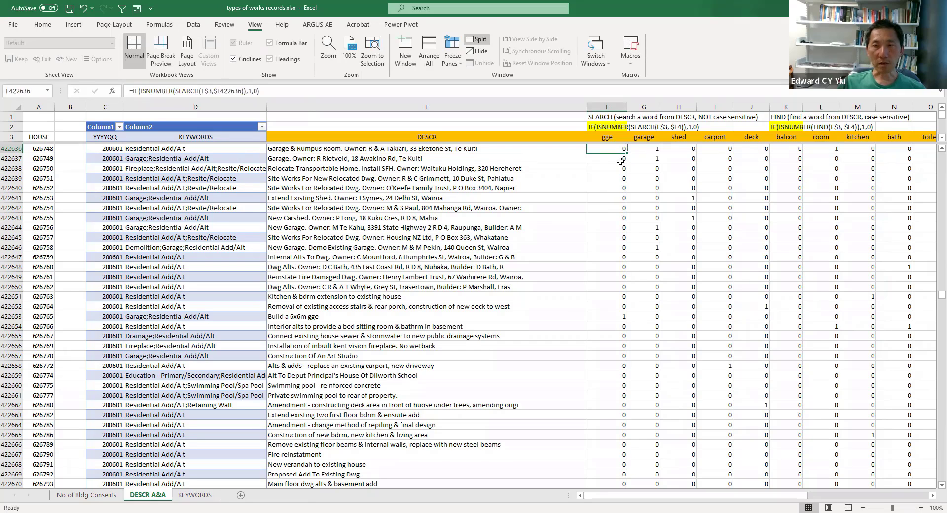
pyautogui.click(617, 234)
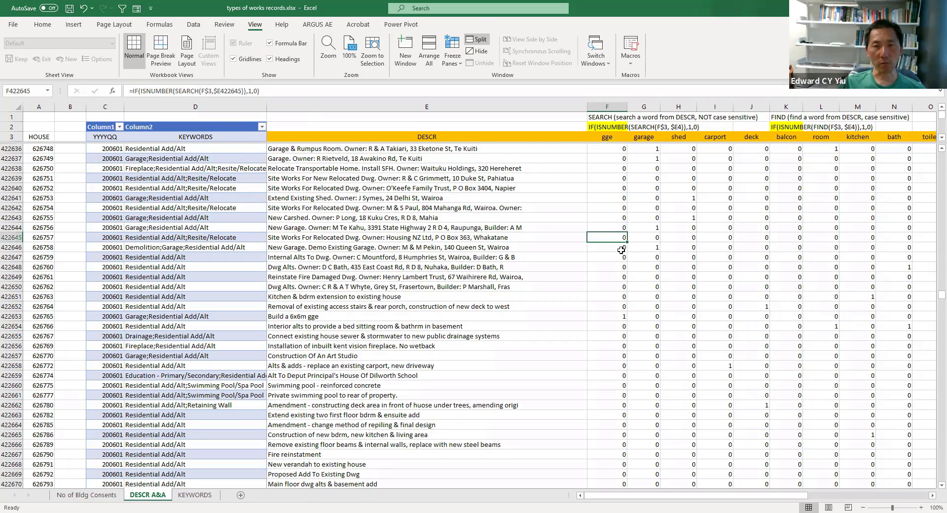
pyautogui.click(688, 238)
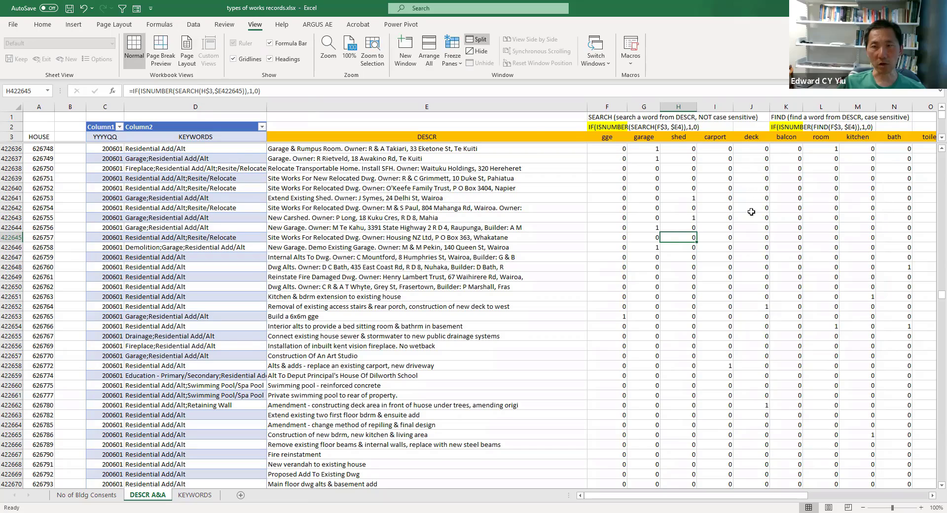
# - Compare the gge formula in row 422636 with its source description, keeping the FIND and INDEX examples in view
pyautogui.click(932, 495)
pyautogui.click(932, 495)
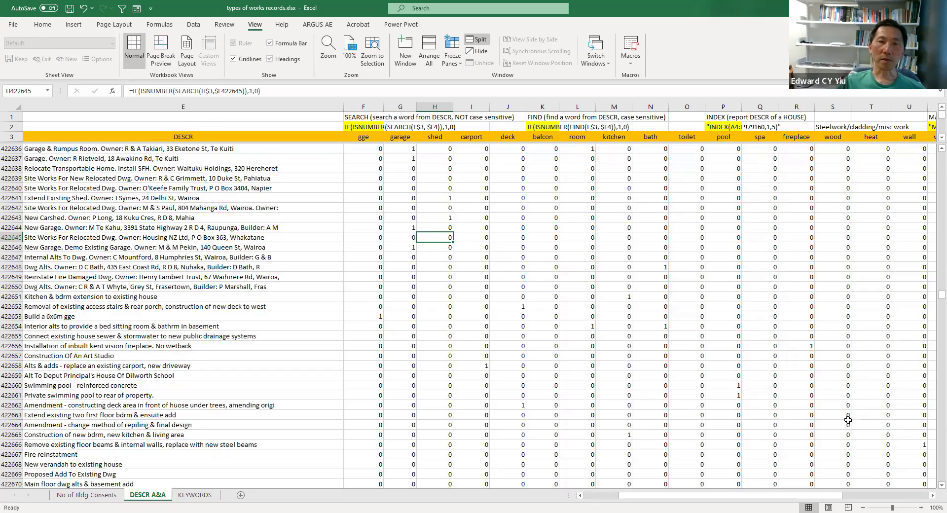
pyautogui.click(370, 148)
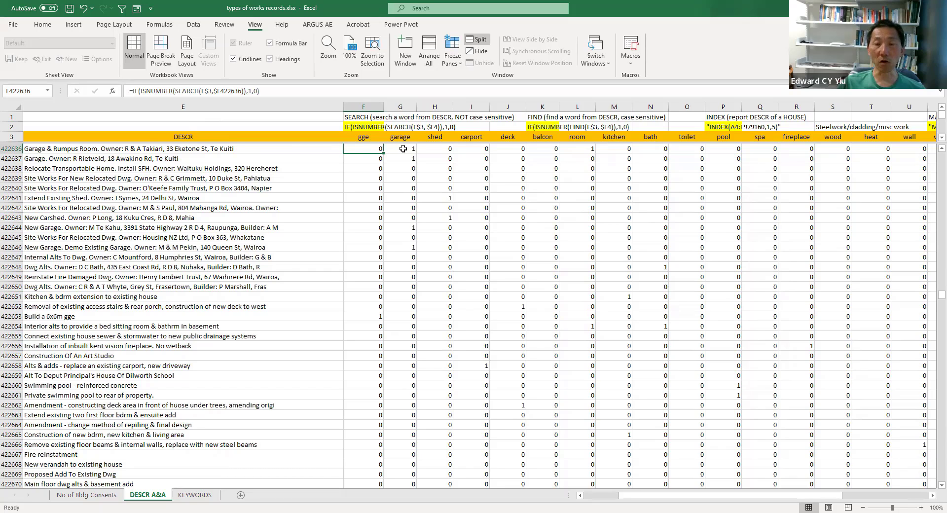
pyautogui.click(246, 148)
# - Return to the first records and check the HOUSE number and DESCR text in row 5
pyautogui.moveTo(628, 496); pyautogui.dragTo(627, 497)
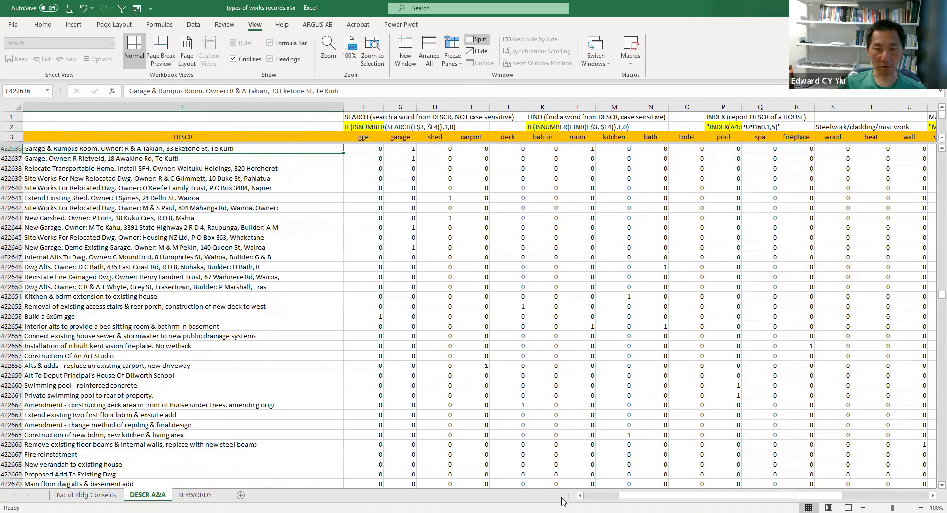
pyautogui.moveTo(630, 498); pyautogui.dragTo(592, 497)
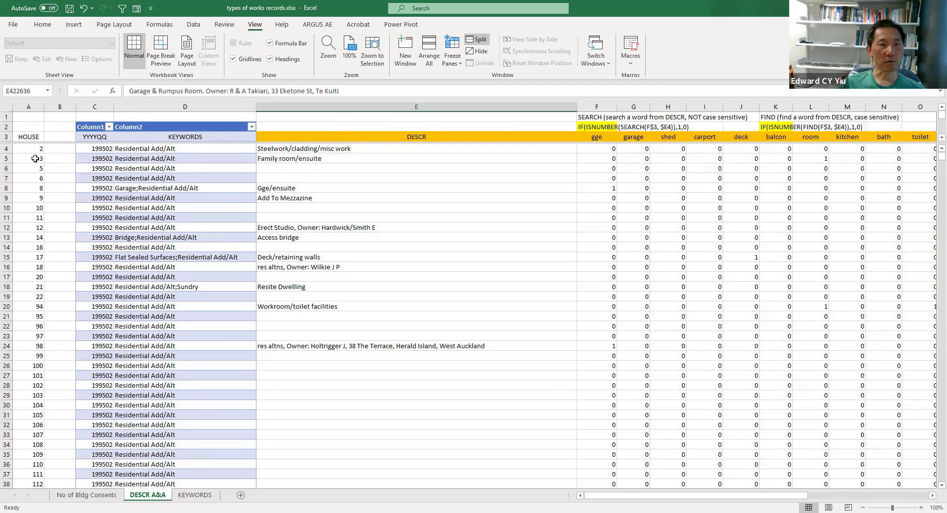
pyautogui.click(35, 158)
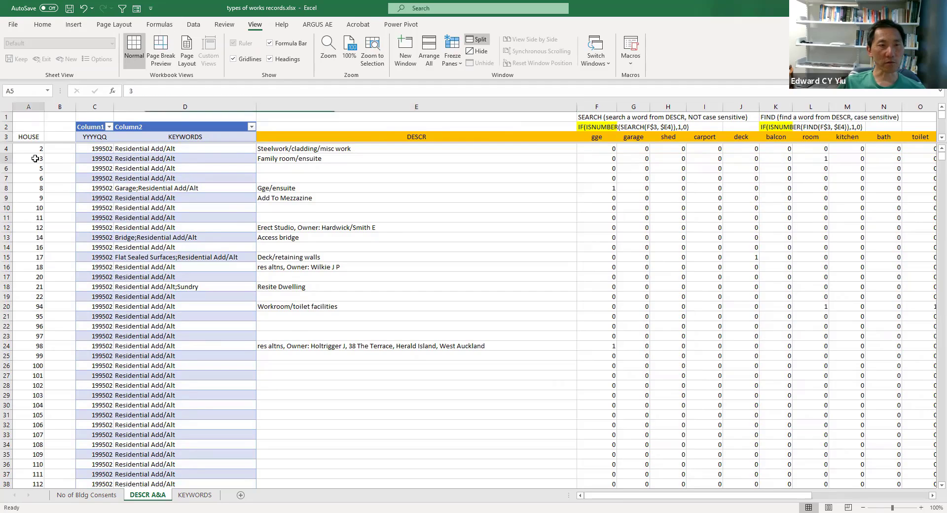
pyautogui.click(303, 158)
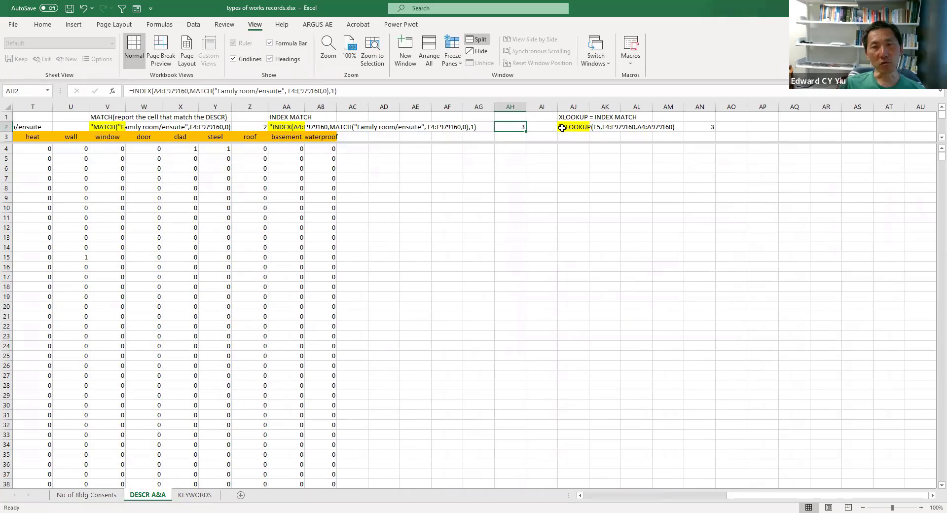
# - Examine the E5 lookup value in the XLOOKUP example in AJ2 and check the DESCR text in cell E5
pyautogui.click(567, 127)
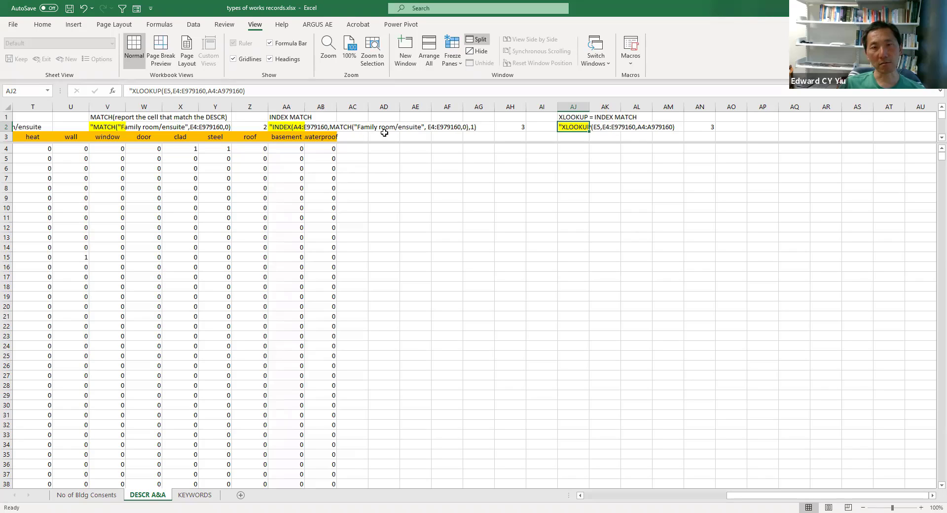
pyautogui.moveTo(132, 91); pyautogui.dragTo(169, 91)
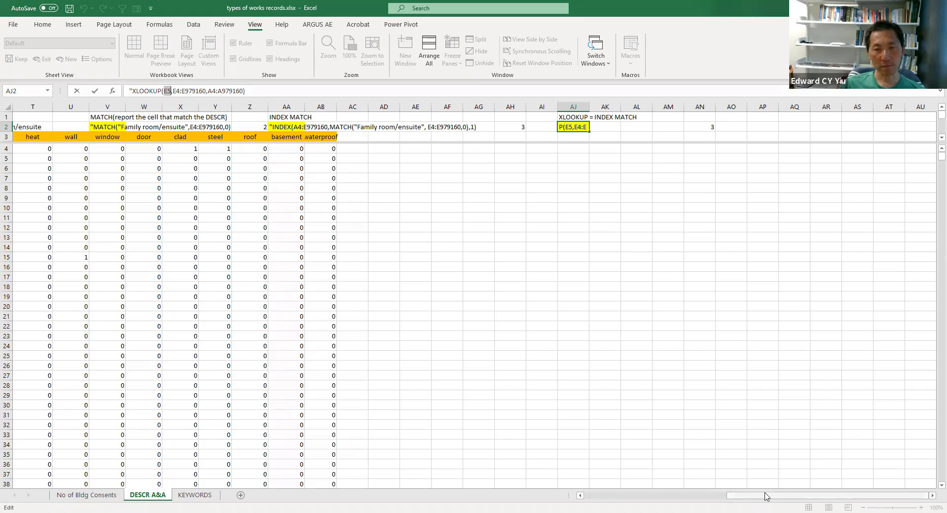
pyautogui.moveTo(765, 495); pyautogui.dragTo(606, 495)
pyautogui.click(275, 159)
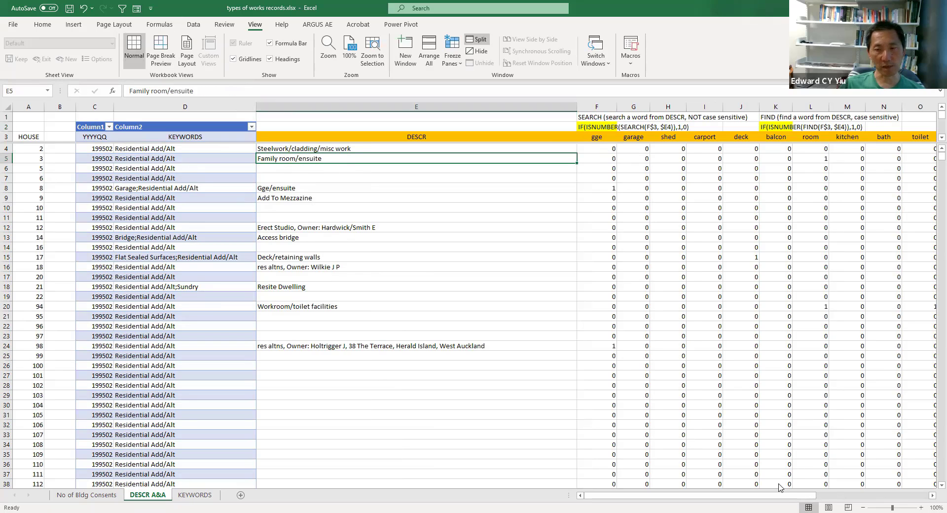
# - Examine the lookup value and the E4:E979160 and A4:A979160 ranges in the AJ2 XLOOKUP example, plus the working formula in AN2
pyautogui.moveTo(802, 498); pyautogui.dragTo(913, 497)
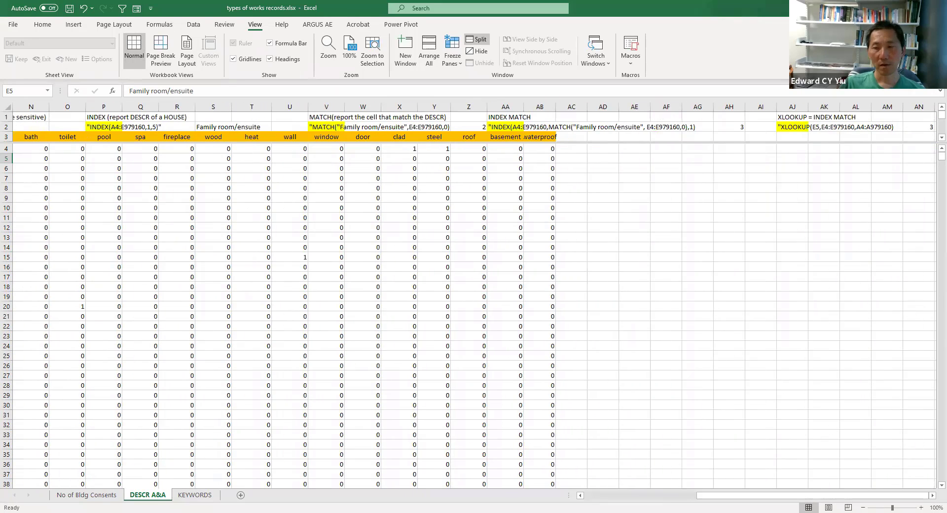
pyautogui.click(932, 495)
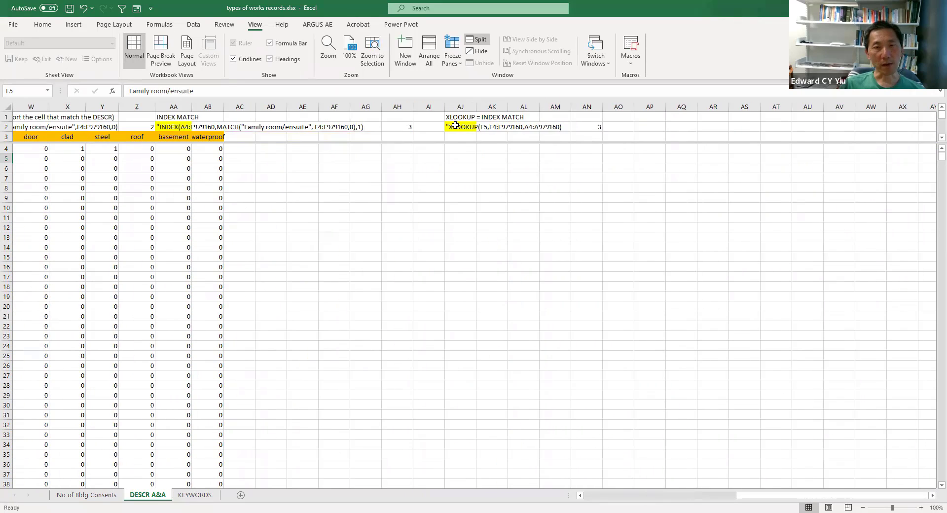
pyautogui.click(456, 126)
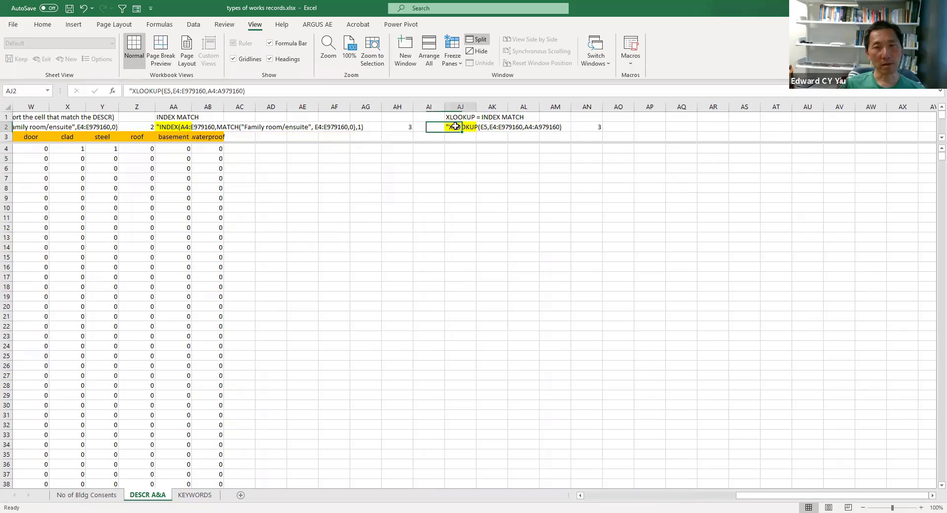
pyautogui.click(165, 91)
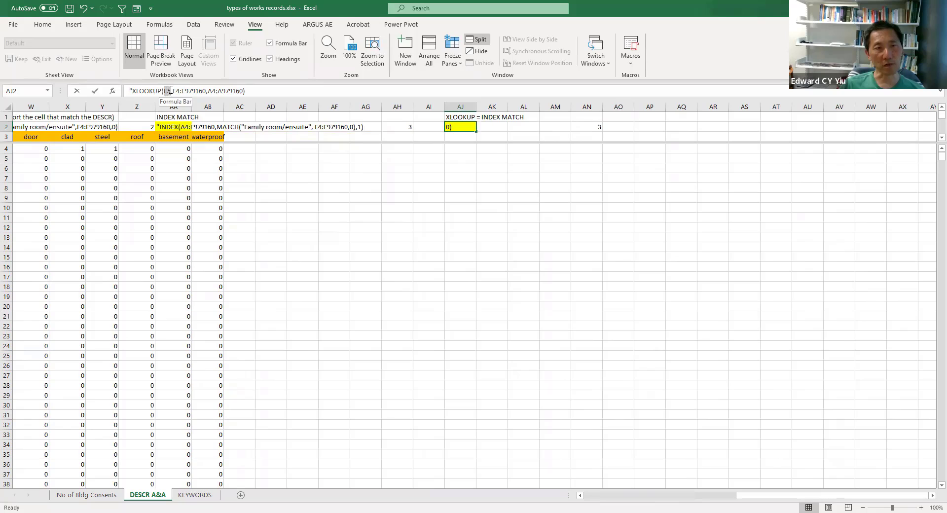
pyautogui.moveTo(173, 92); pyautogui.dragTo(242, 91)
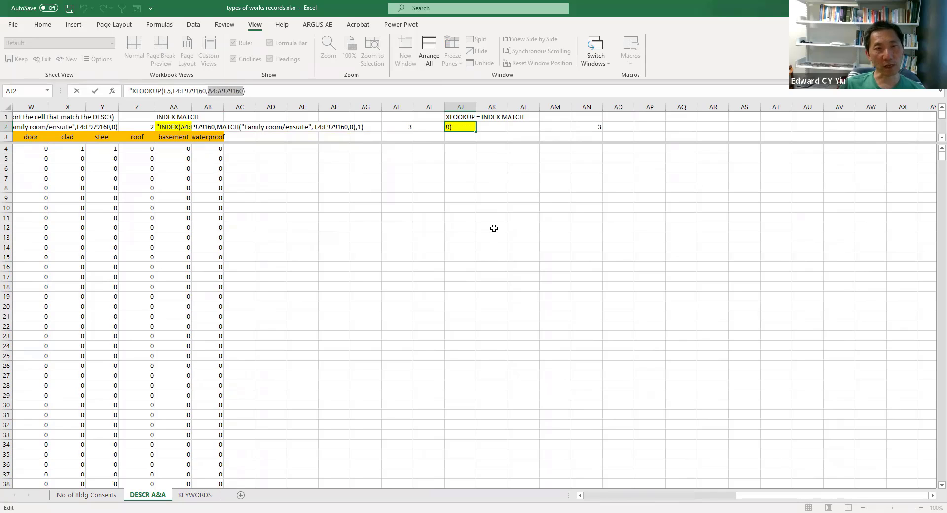
pyautogui.click(595, 126)
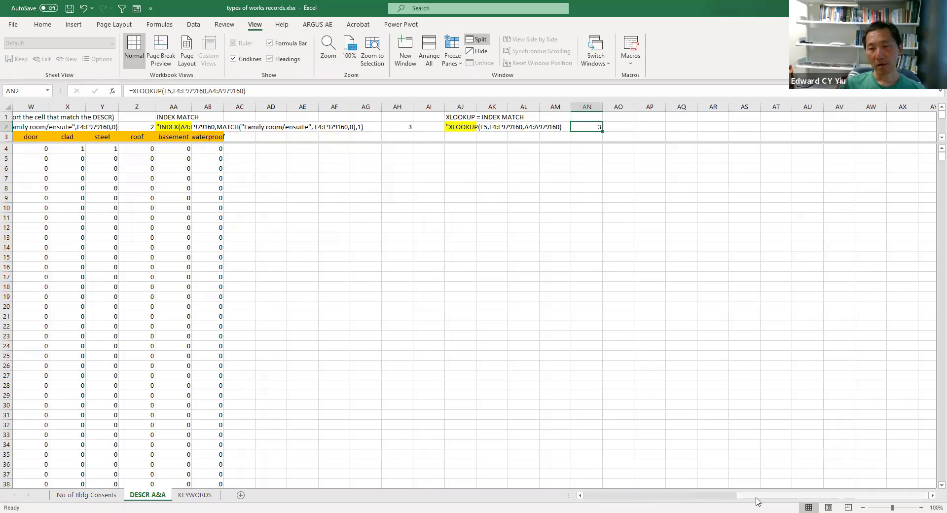
# - Review the first HOUSE and DESCR records against the SEARCH, FIND, INDEX, MATCH and XLOOKUP examples above the keyword columns
pyautogui.moveTo(758, 499); pyautogui.dragTo(562, 500)
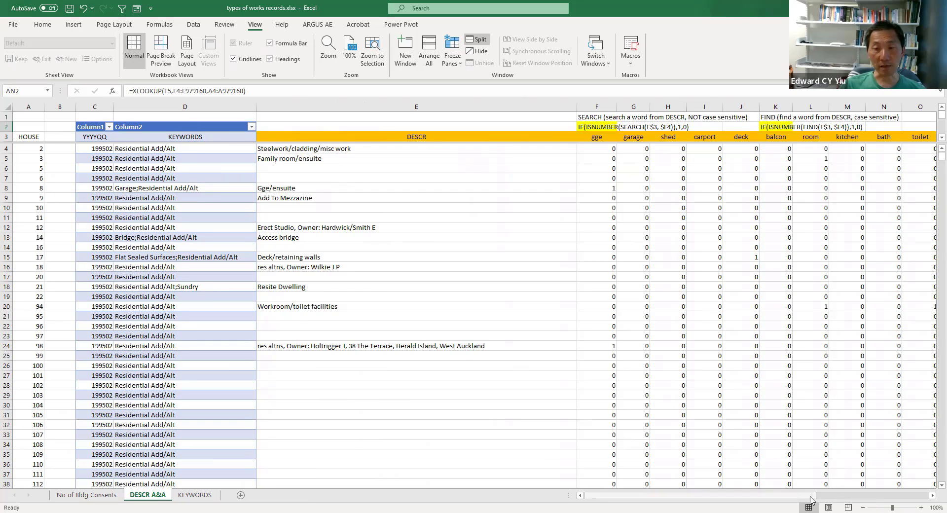
pyautogui.moveTo(810, 499); pyautogui.dragTo(903, 497)
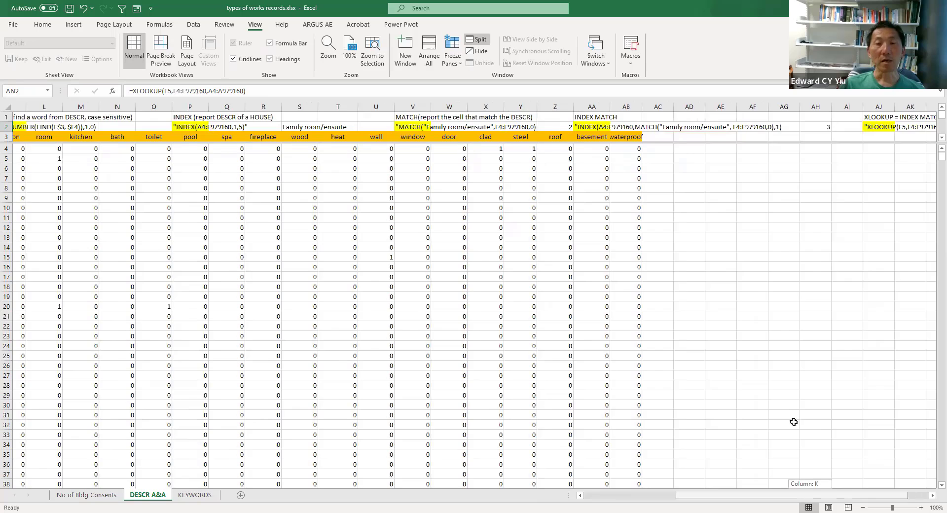
pyautogui.moveTo(793, 422); pyautogui.dragTo(738, 279)
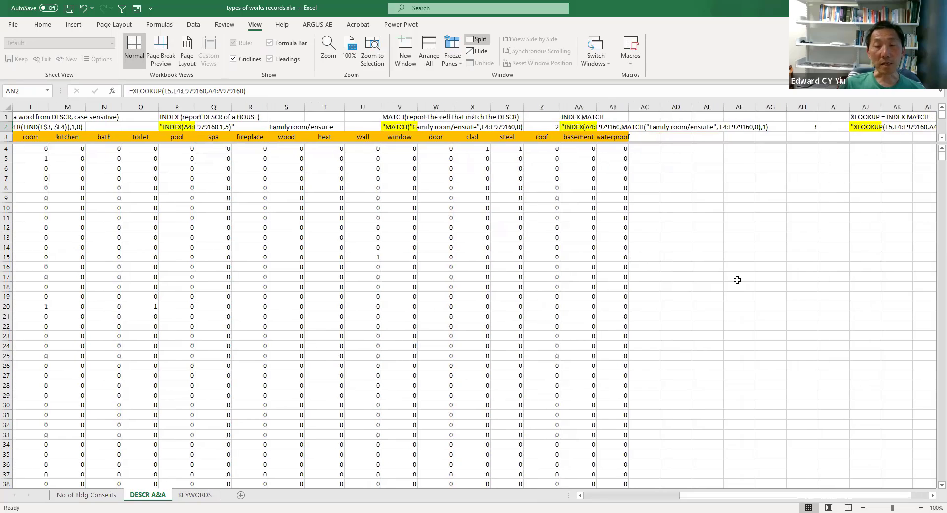
pyautogui.click(644, 499)
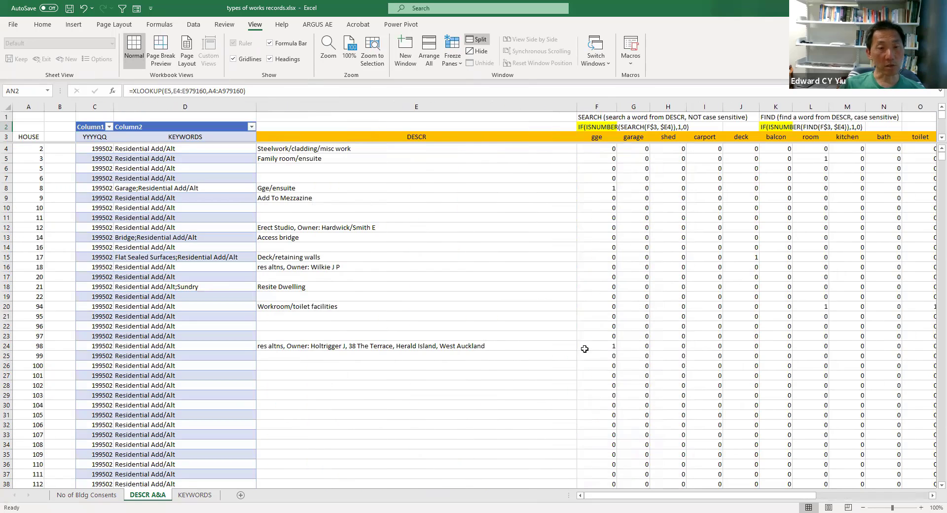